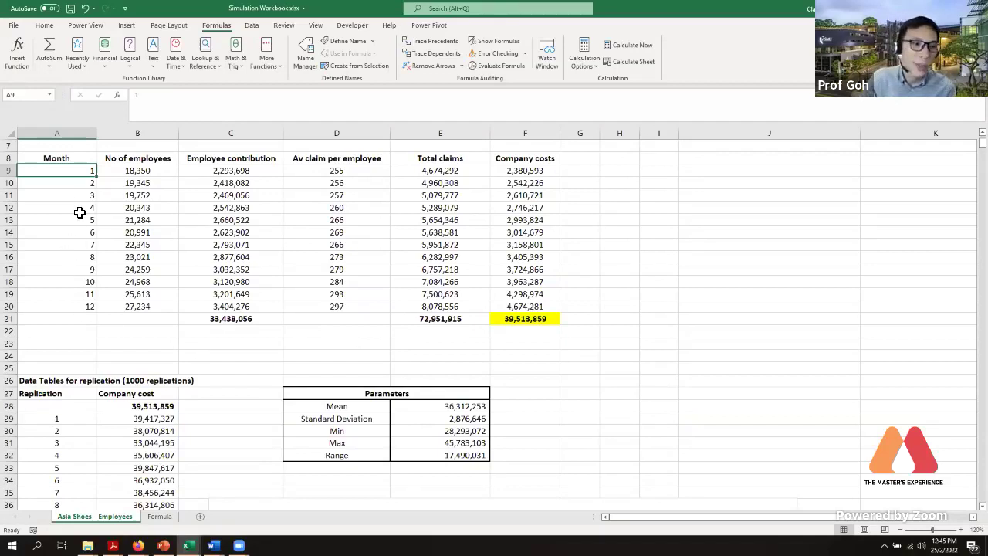
Examine the month 1 employee count formula in B9, highlighting its RAND-based growth factor
left_click_drag(79, 171, 86, 308)
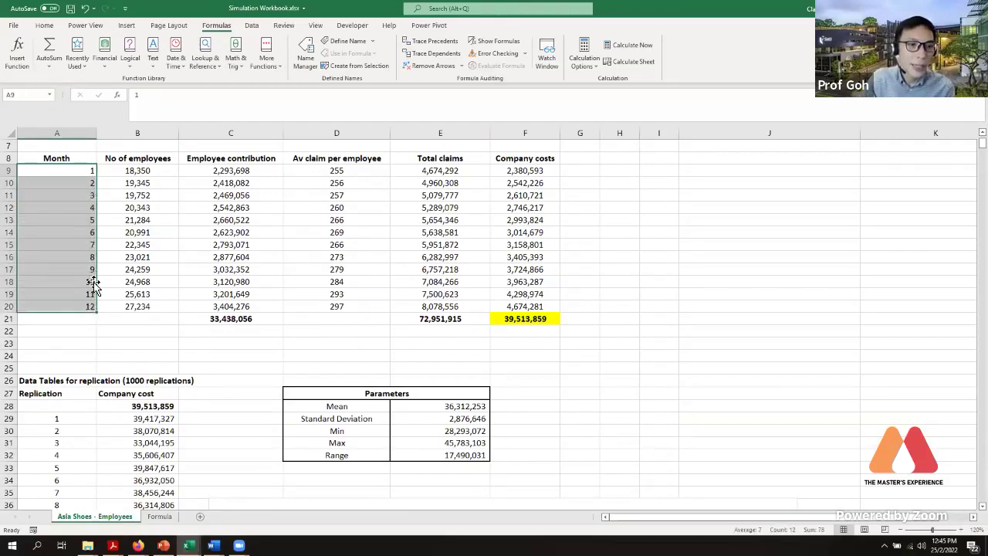
left_click(137, 172)
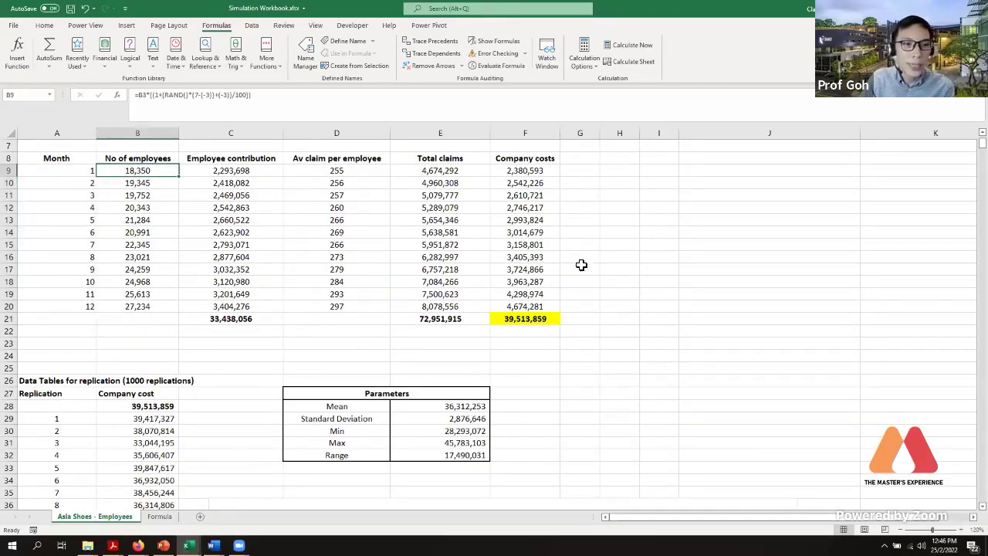
scroll(611, 273, "up", 1)
scroll(614, 274, "up", 1)
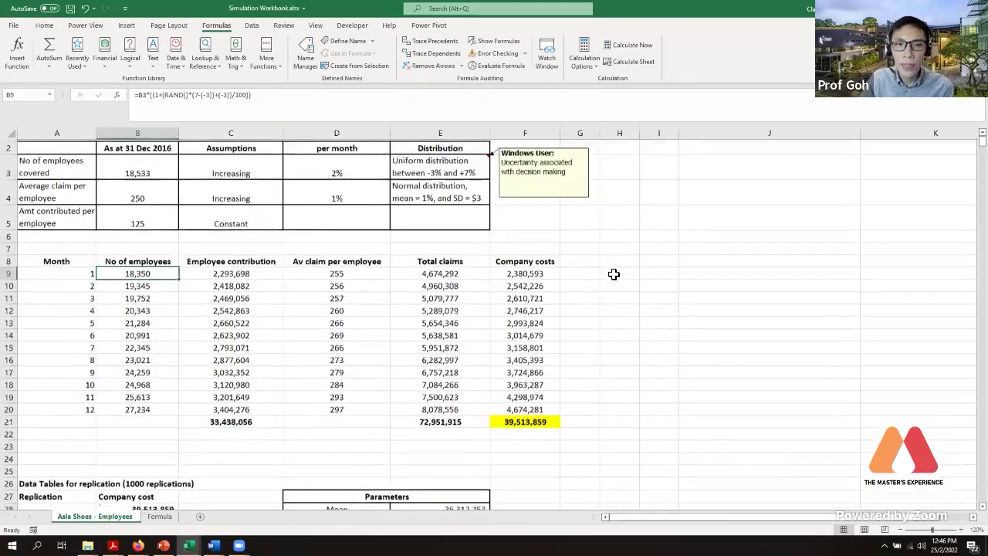
scroll(614, 275, "down", 1)
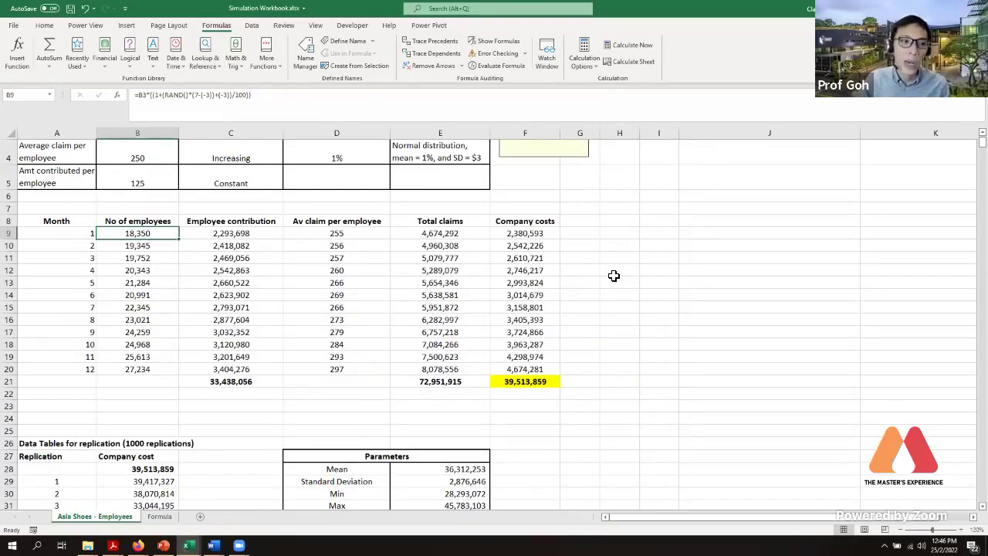
left_click_drag(154, 95, 255, 95)
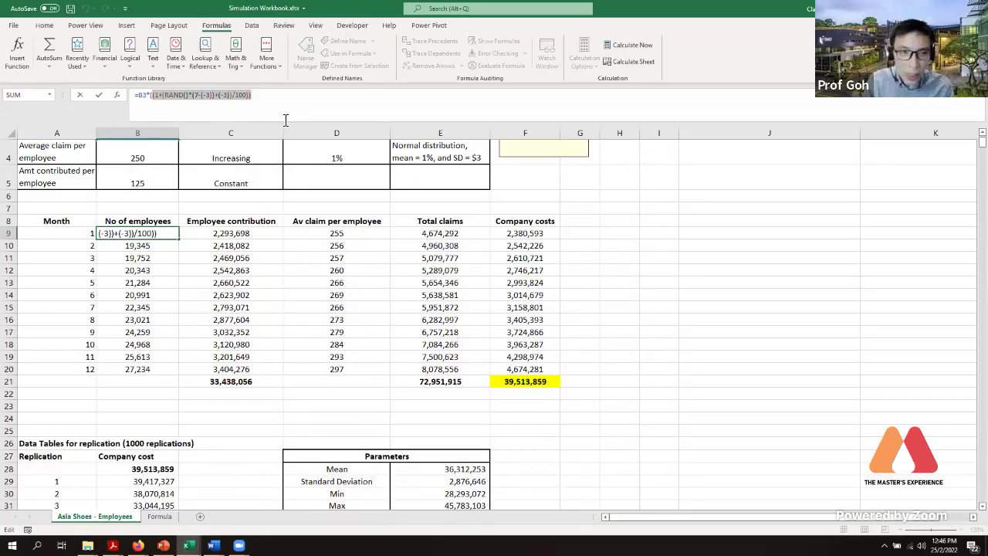
key("Return")
Examine the month 1 average claim formula in D9, highlighting its NORM.INV function with the RAND() probability argument
key("Right")
key("Up")
key("Right")
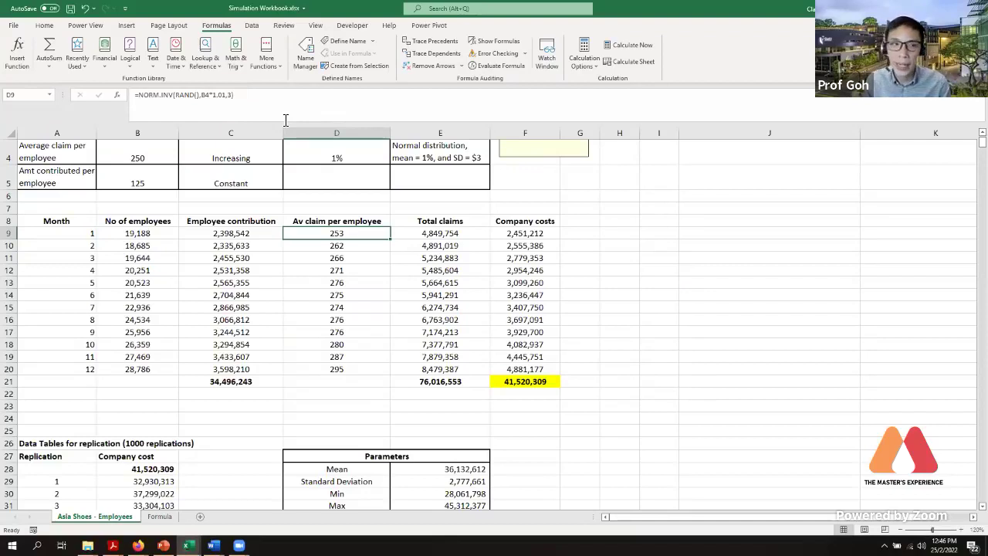
left_click(137, 95)
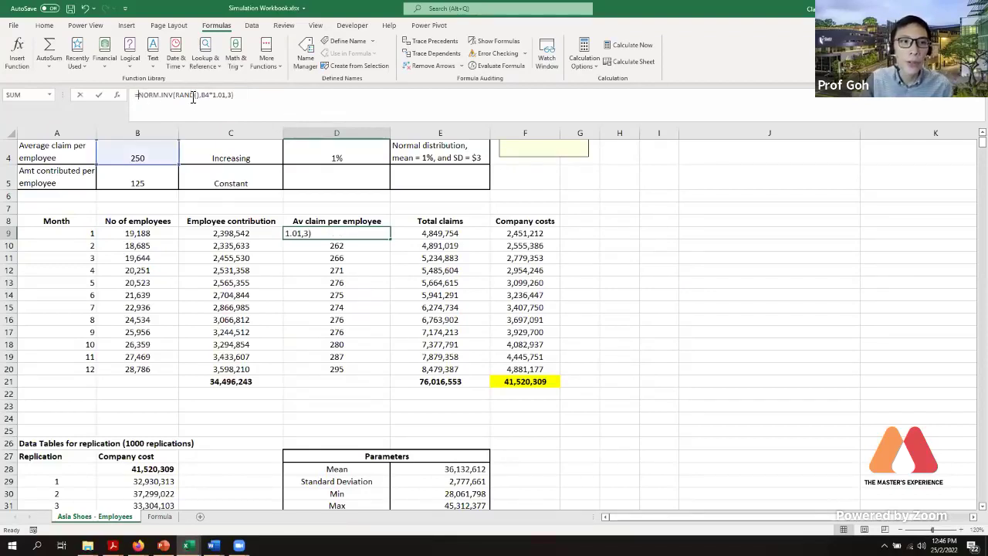
key("shift+Right")
key("shift+Right")
key("shift+Right")
key("shift+Right")
key("shift+Right")
key("shift+Right")
key("shift+Right")
key("shift+Right")
key("shift+Right")
key("shift+Right")
key("shift+Right")
key("shift+Right")
key("shift+Right")
key("shift+Right")
key("shift+Right")
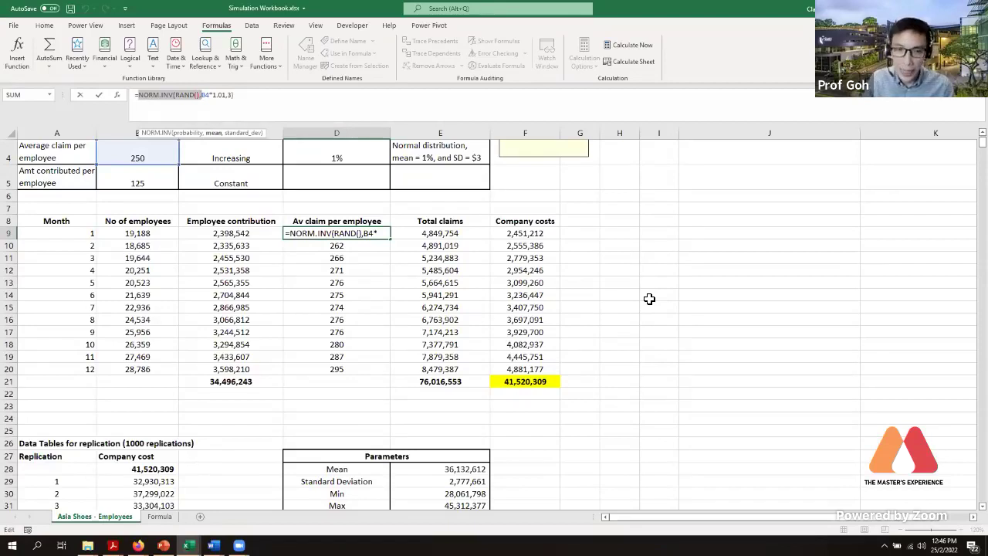
key("Escape")
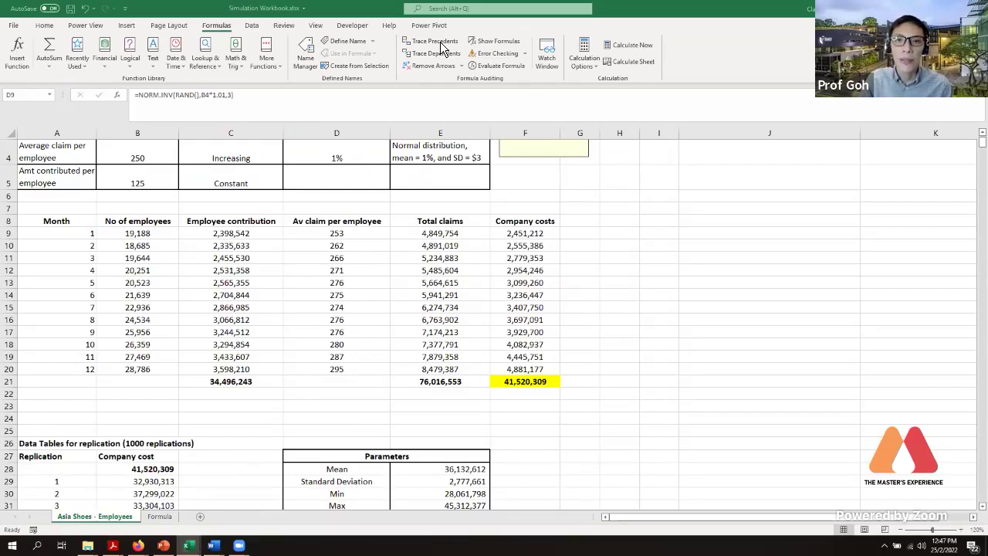
Recalculate the workbook six times to generate new random outcomes for the simulation
left_click(687, 65)
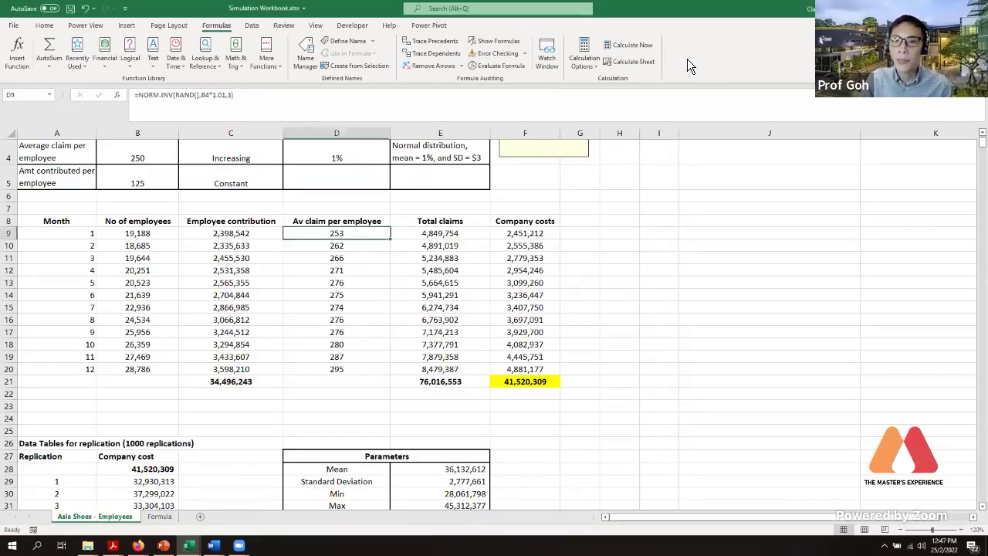
left_click(644, 48)
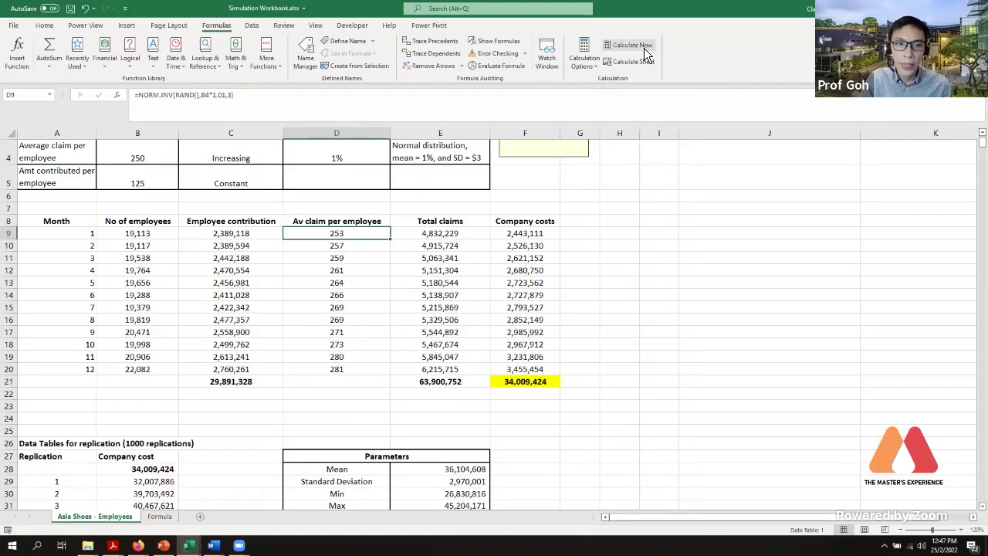
left_click(644, 48)
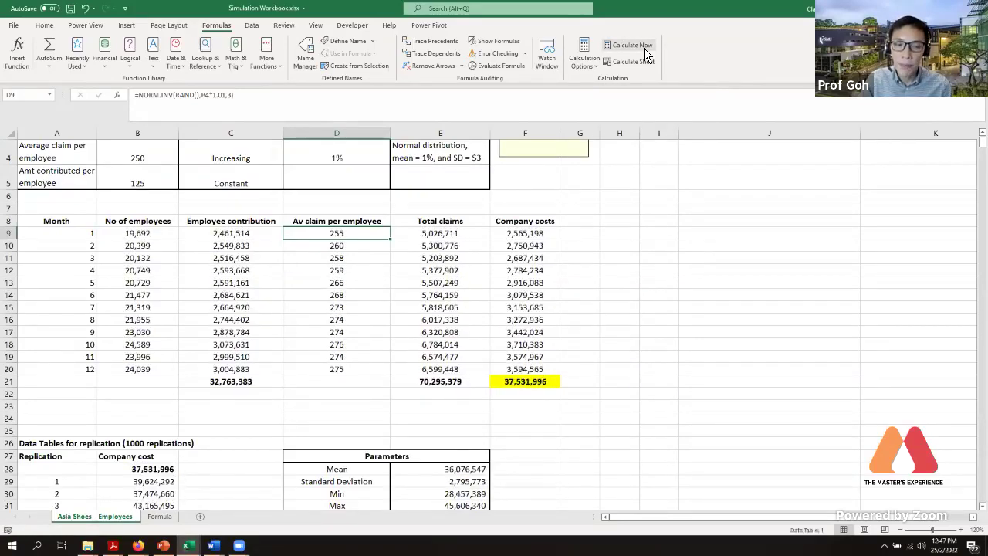
left_click(644, 48)
left_click(644, 48)
left_click(644, 48)
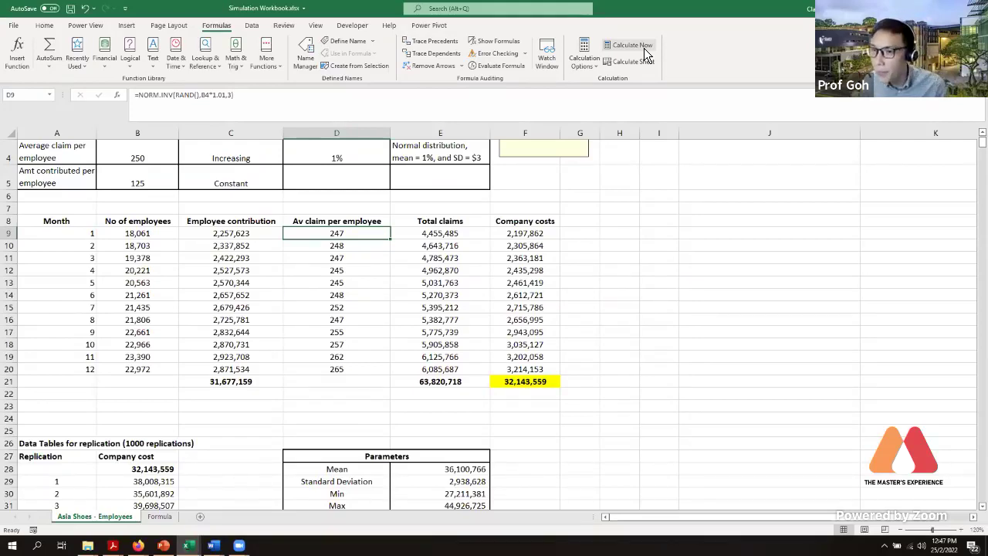
left_click(644, 48)
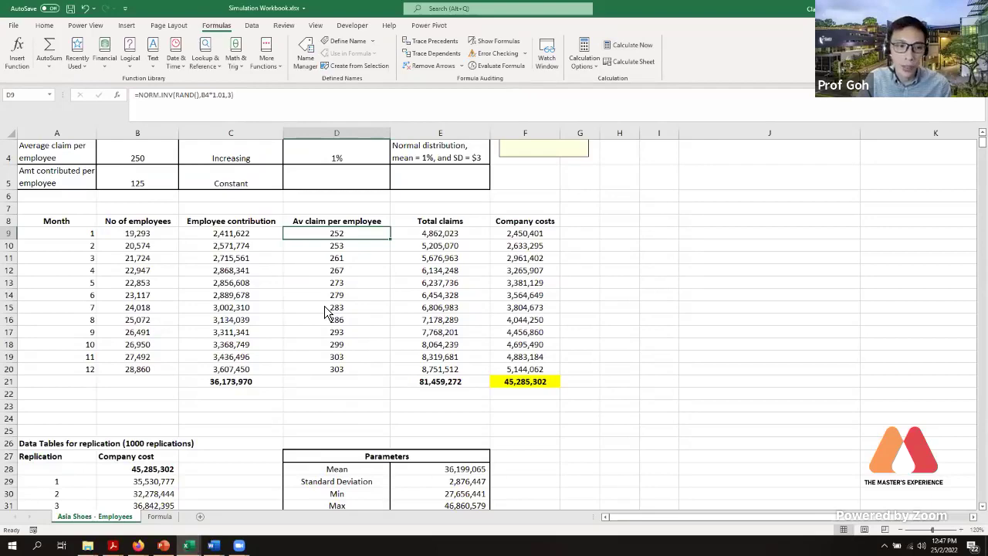
scroll(255, 315, "down", 3)
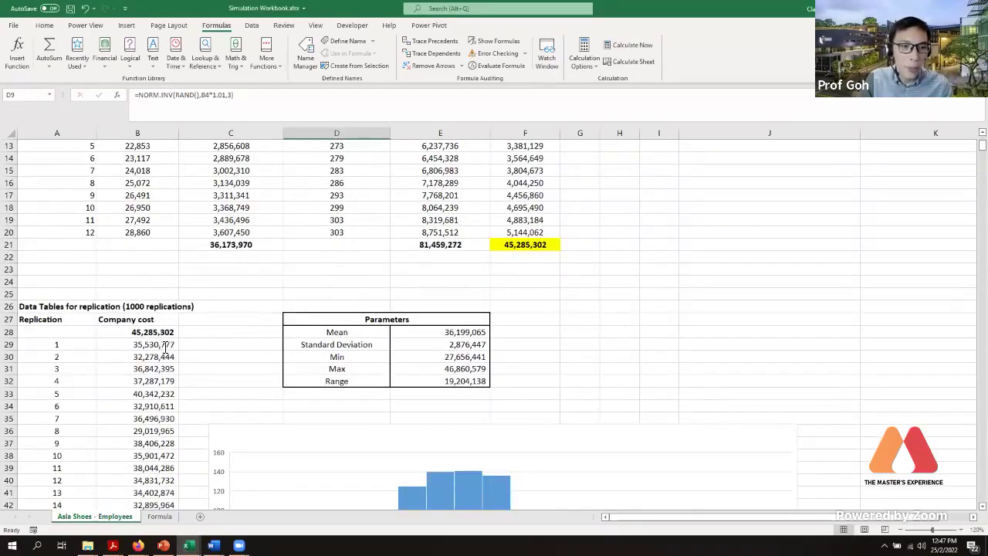
key("F2")
scroll(166, 340, "down", 2)
left_click(158, 322)
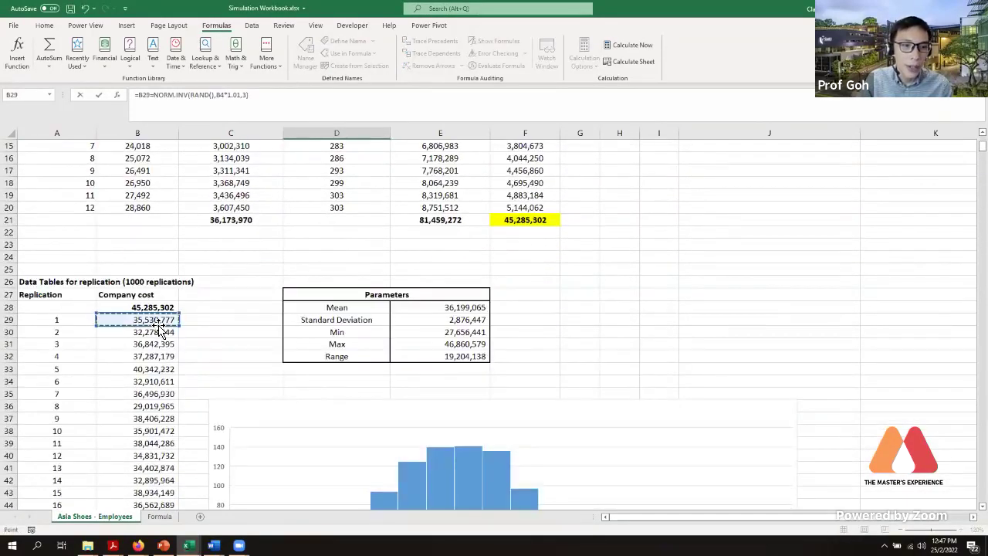
key("Escape")
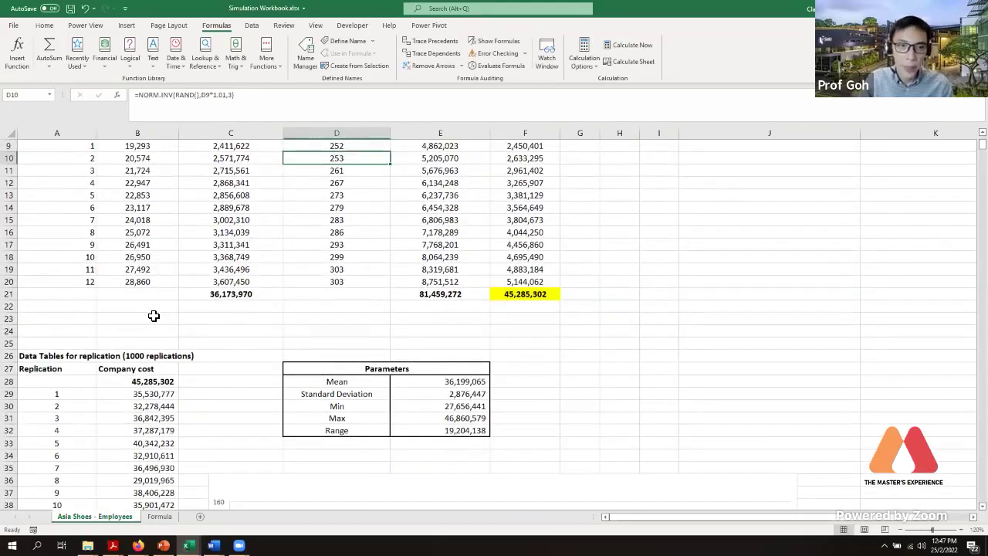
Clear the company cost results for all 1000 replications, from B29 down to the last replication row
scroll(89, 382, "down", 1)
left_click(141, 359)
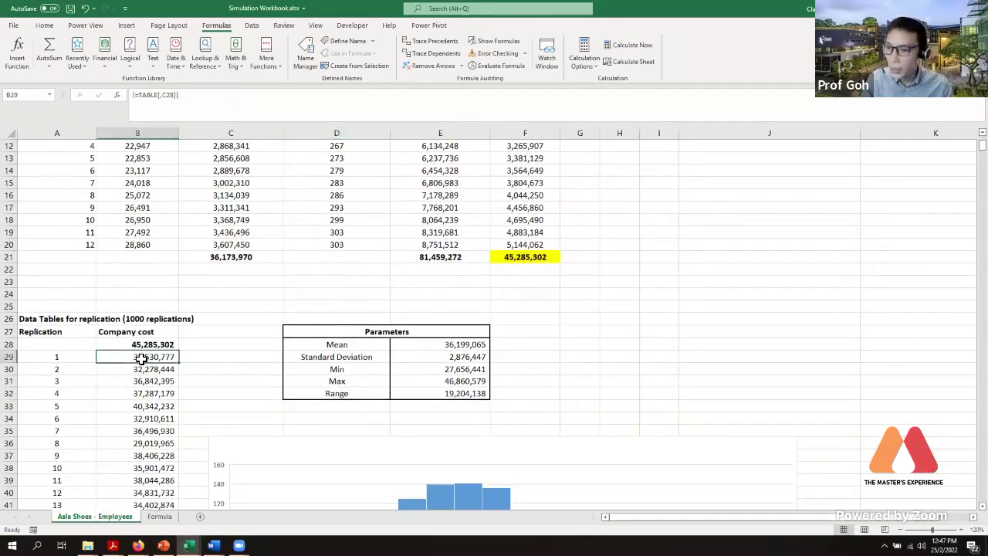
key("ctrl+shift+Down")
key("Delete")
Create a What-If data table over A28:B1028 with the blank cell A25 as the column input cell
key("Up")
key("Left")
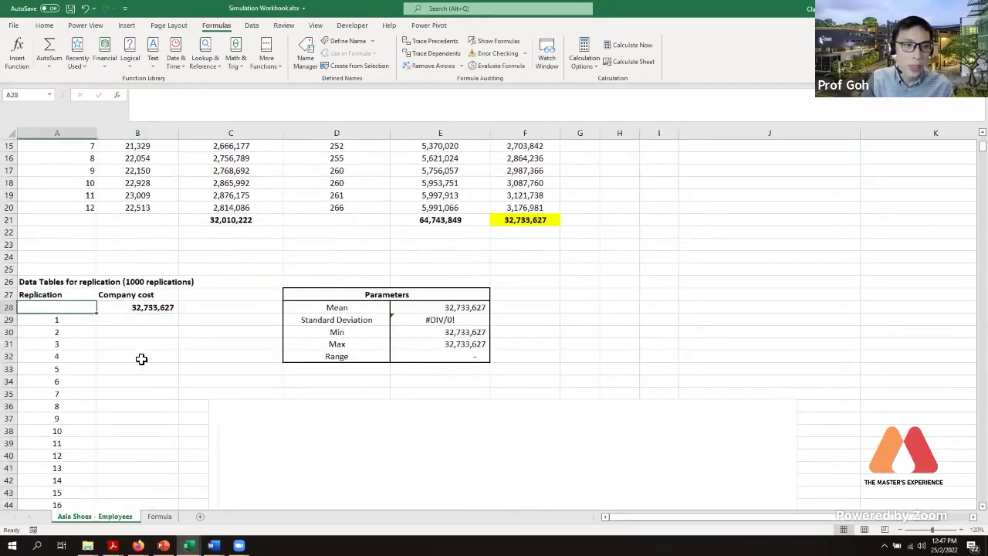
key("shift+Right")
key("shift+Down")
key("ctrl+shift+Down")
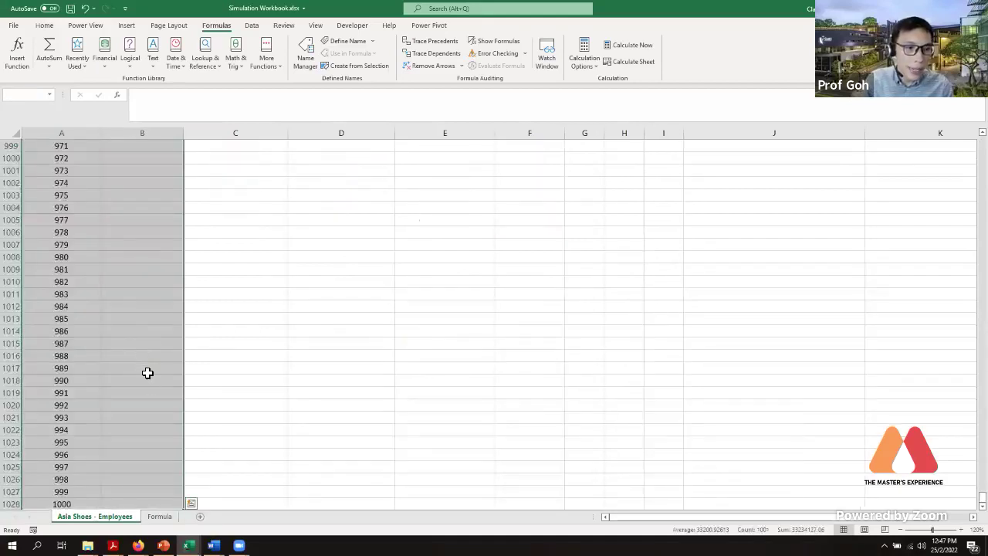
scroll(147, 373, "down", 6)
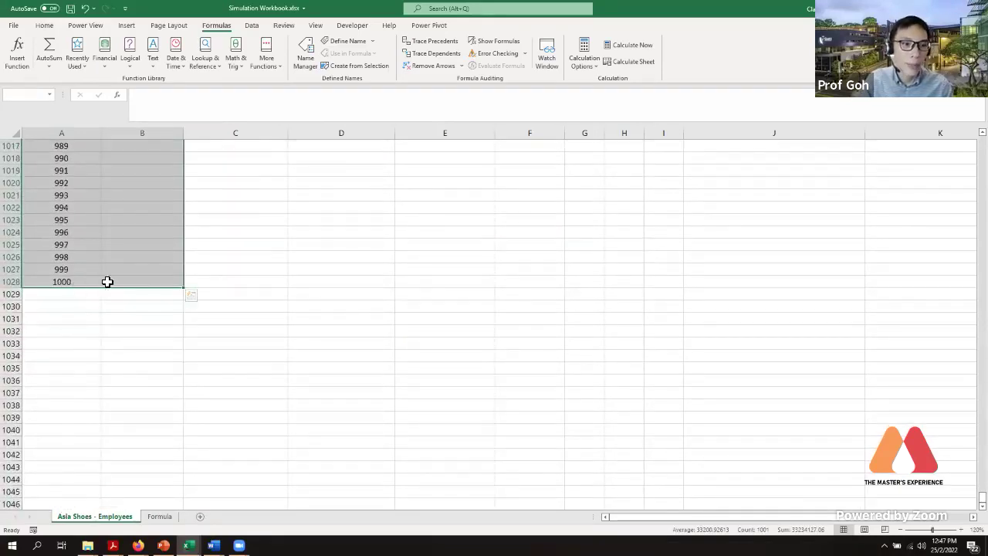
left_click_drag(982, 497, 983, 140)
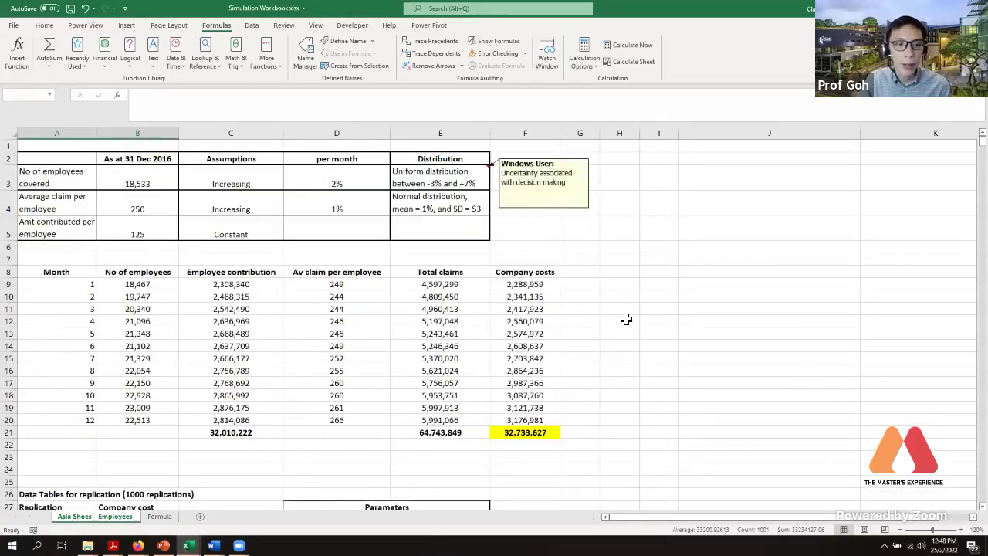
scroll(625, 320, "down", 3)
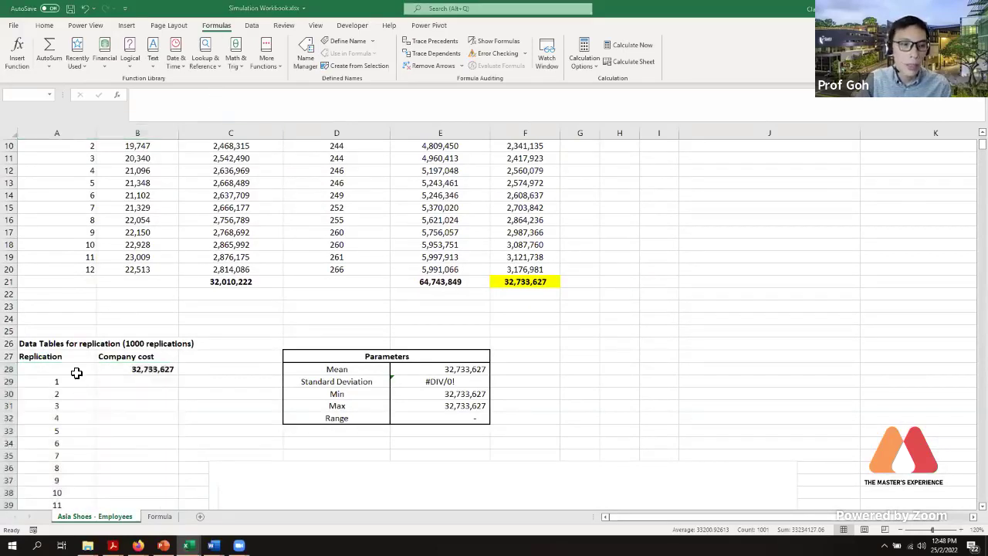
left_click(251, 25)
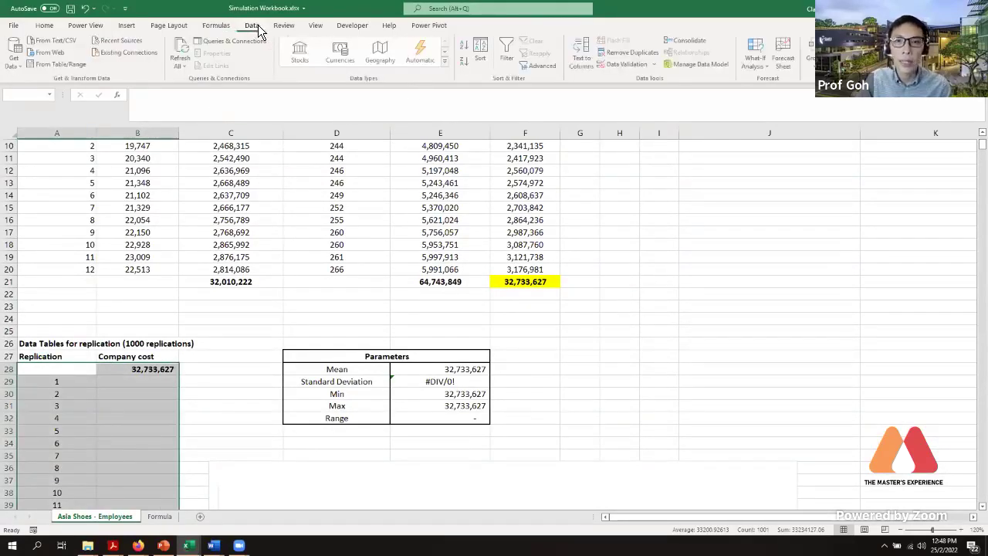
left_click(755, 69)
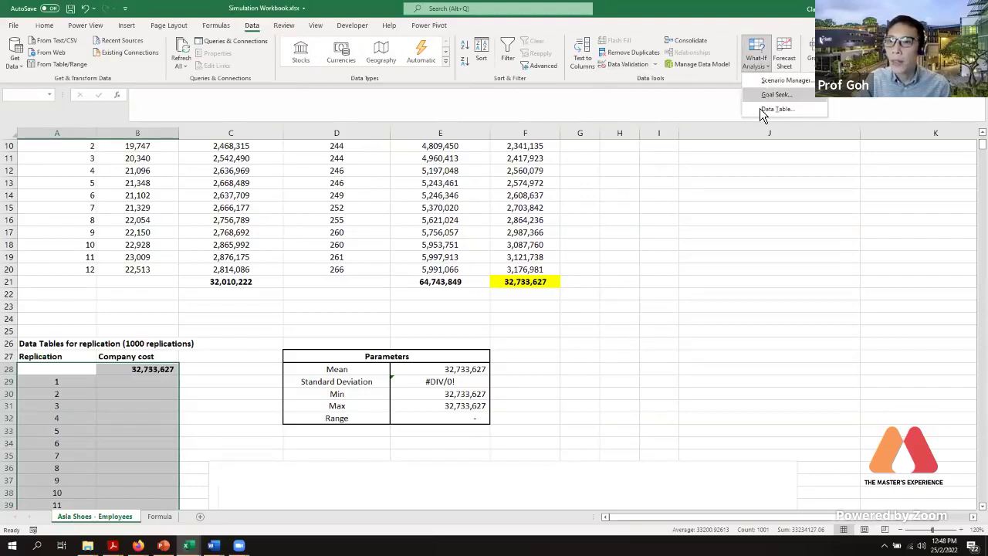
left_click(766, 106)
left_click(666, 295)
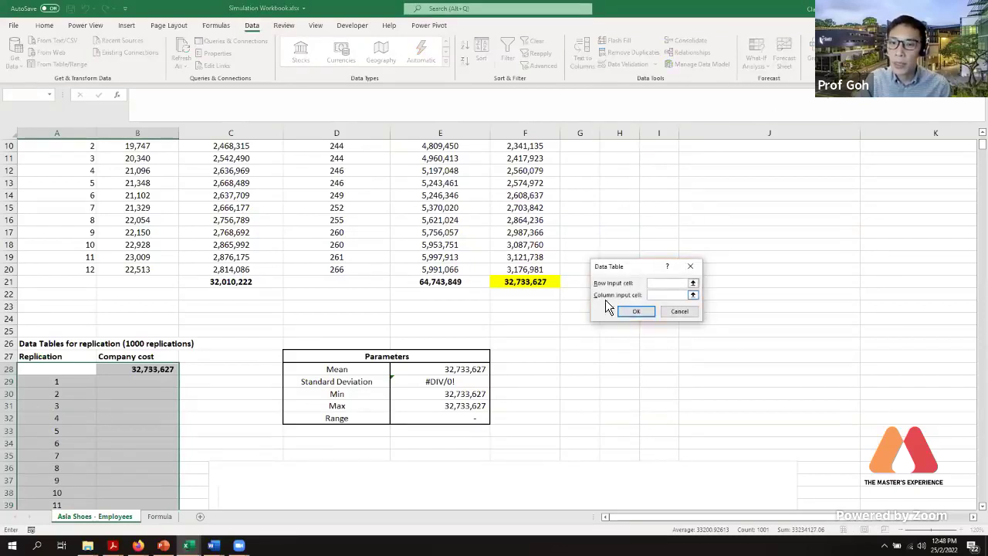
left_click(95, 331)
left_click(626, 312)
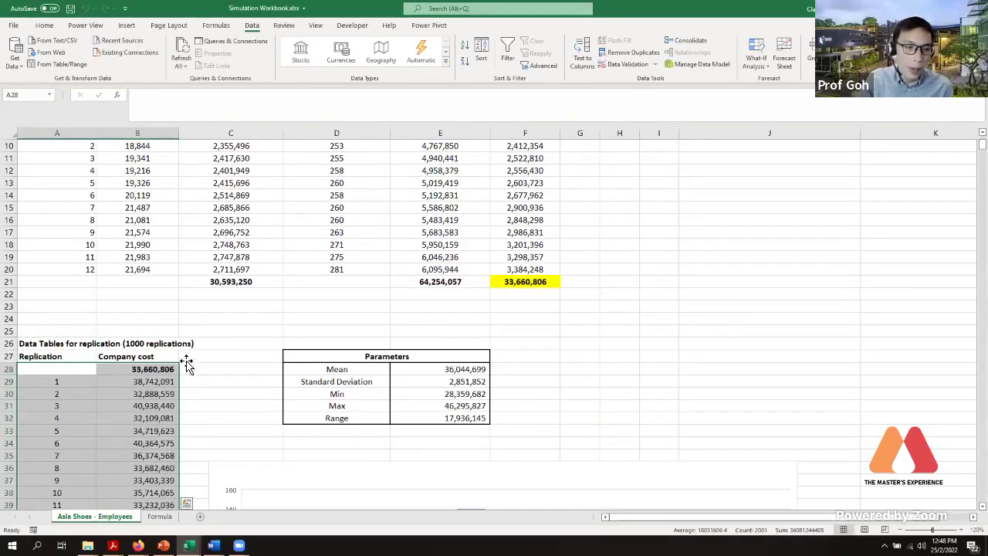
Examine the formulas behind the replication table, comparing the company cost reference in B28 with the TABLE entries in B29:B31
left_click(128, 372)
left_click(83, 369)
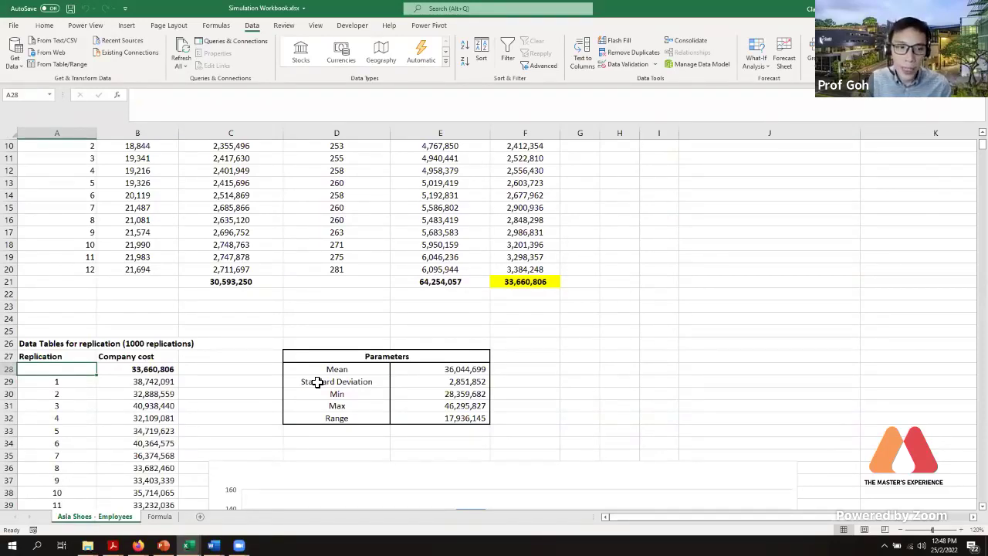
key("Right")
key("Down")
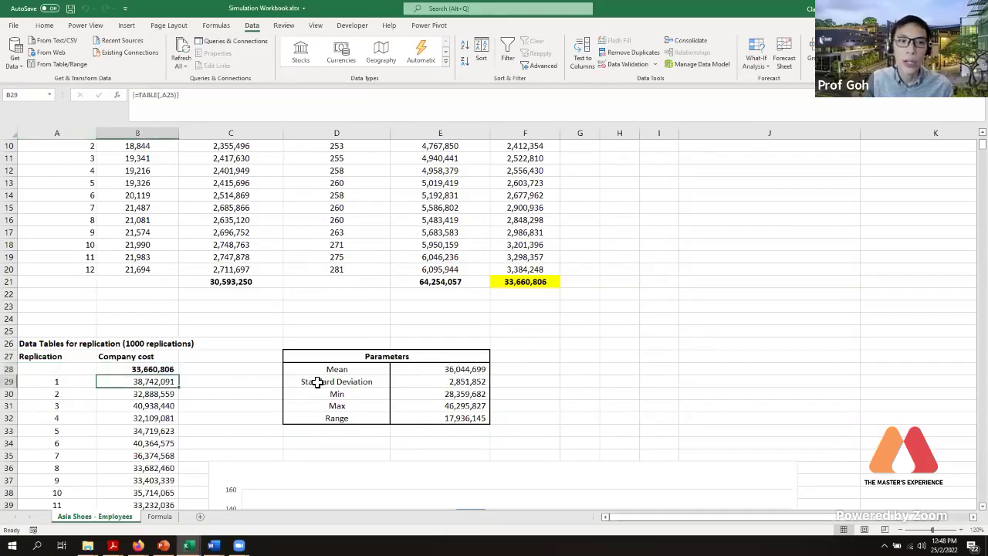
key("Down")
key("Up")
key("Up")
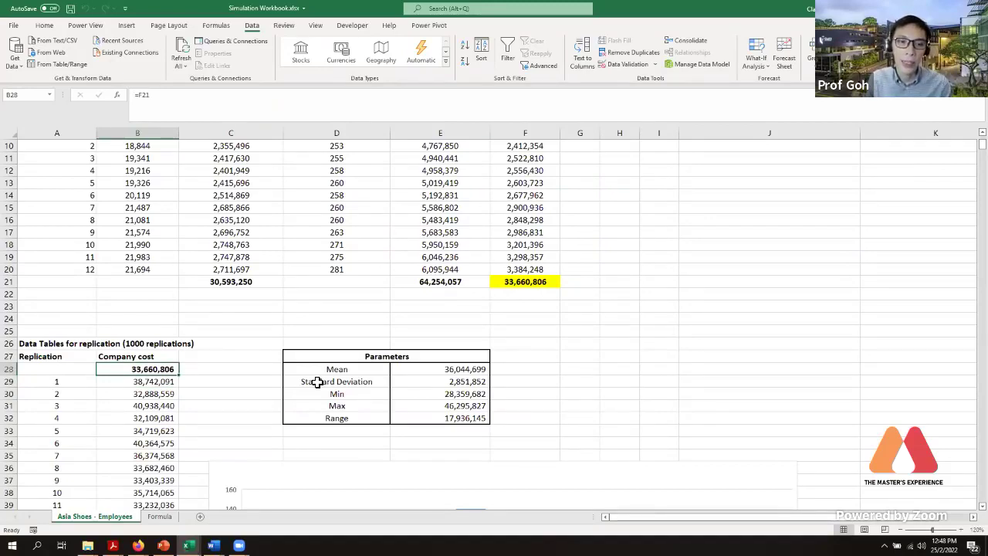
key("Down")
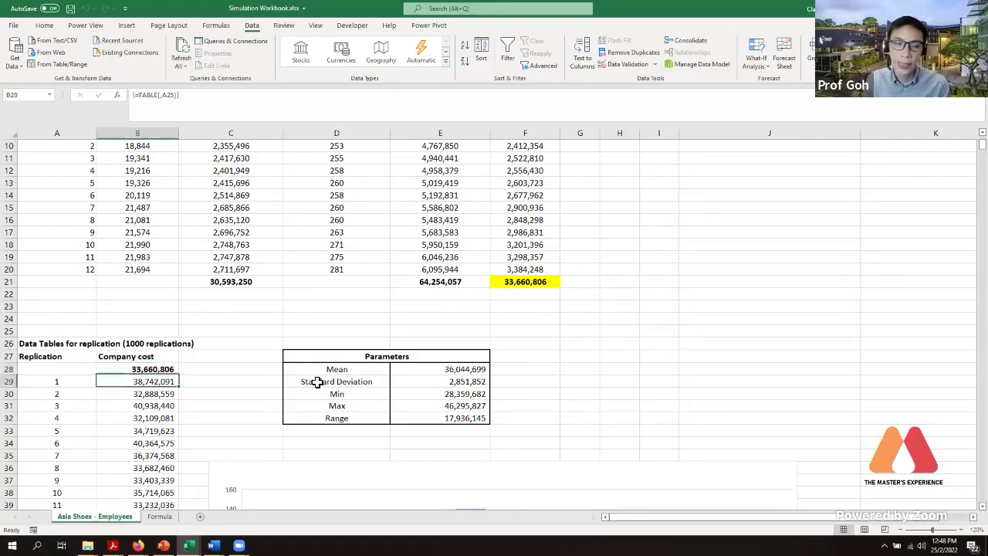
key("Down")
key("Down")
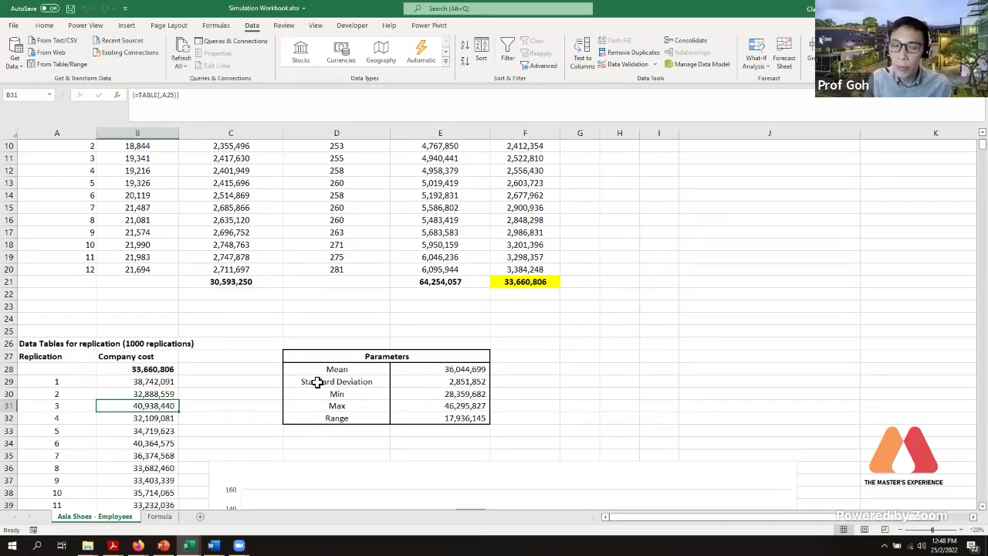
Examine the Mean, Min and Max formulas in the Parameters table, checking that they cover the company cost results in B28:B1028
scroll(318, 381, "down", 2)
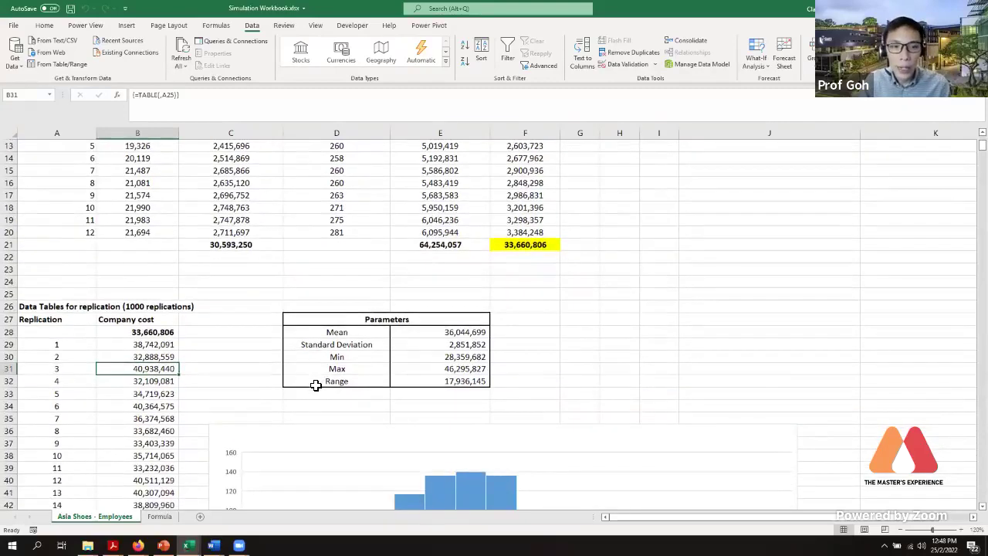
left_click(464, 295)
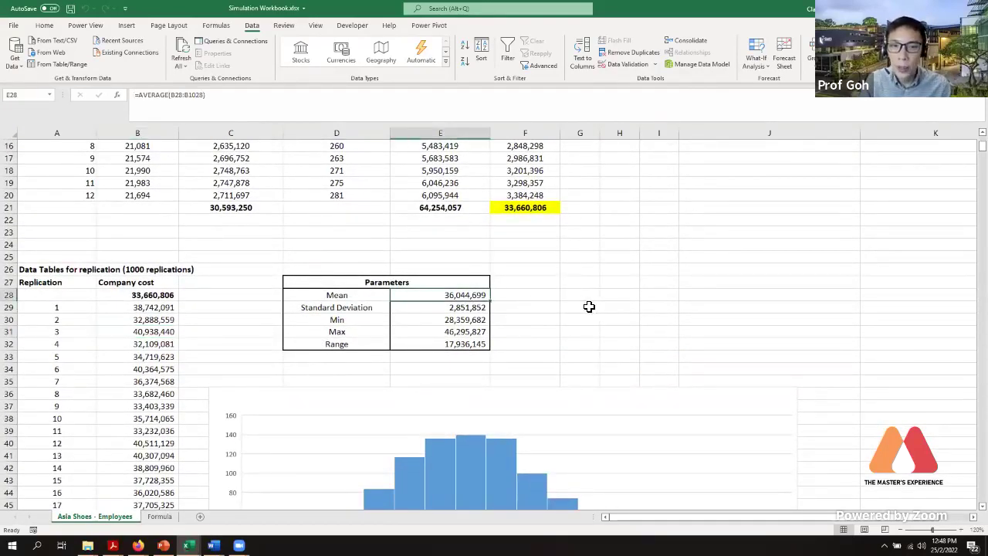
key("F2")
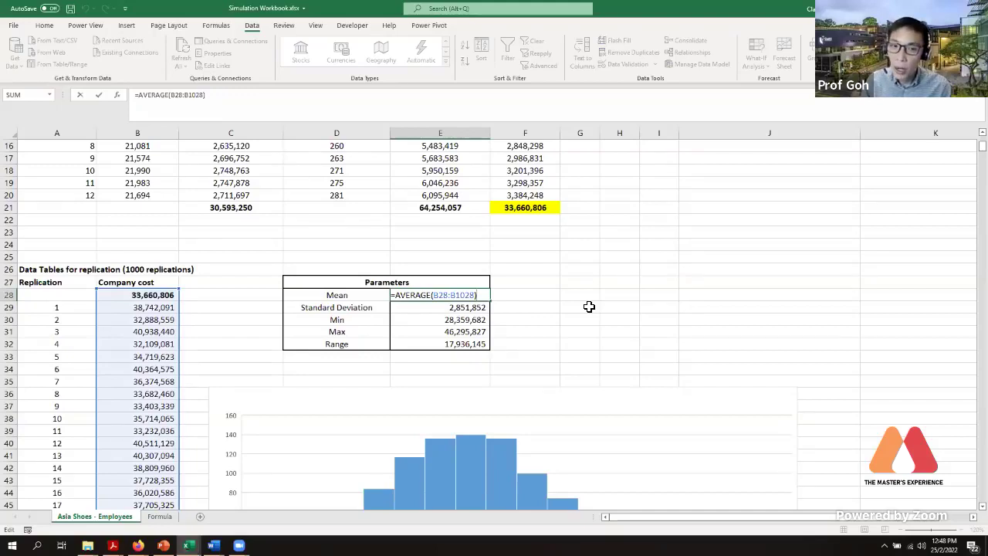
key("ctrl+Return")
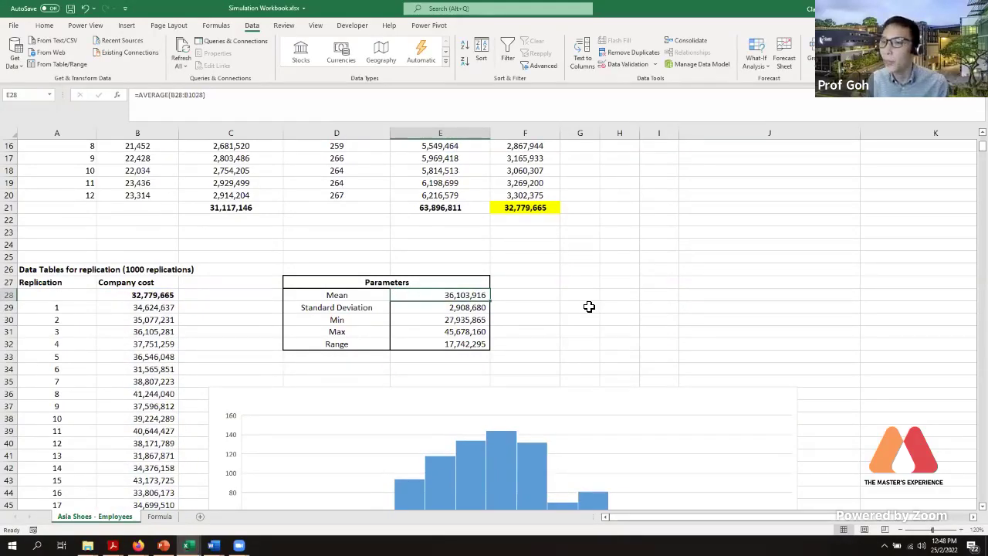
key("Down")
key("Down")
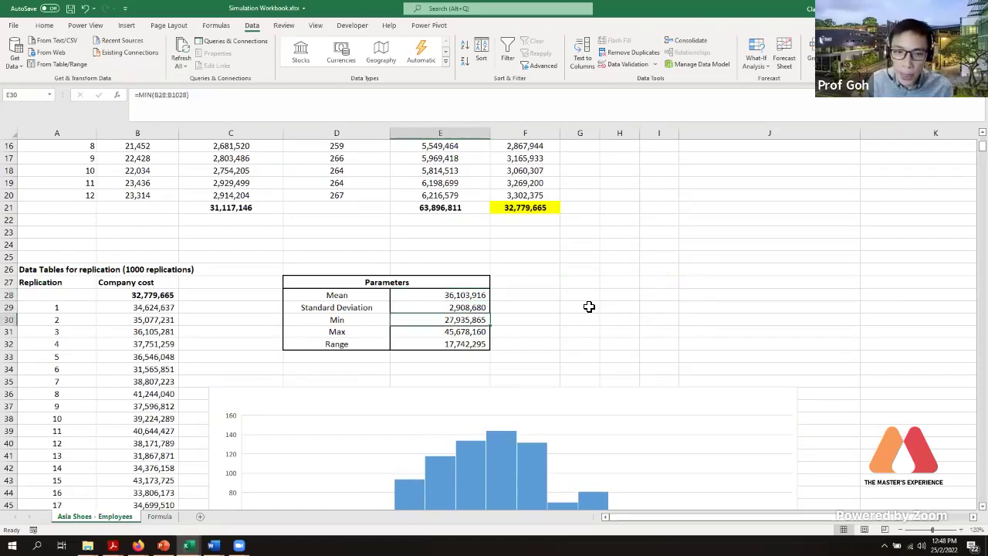
key("F2")
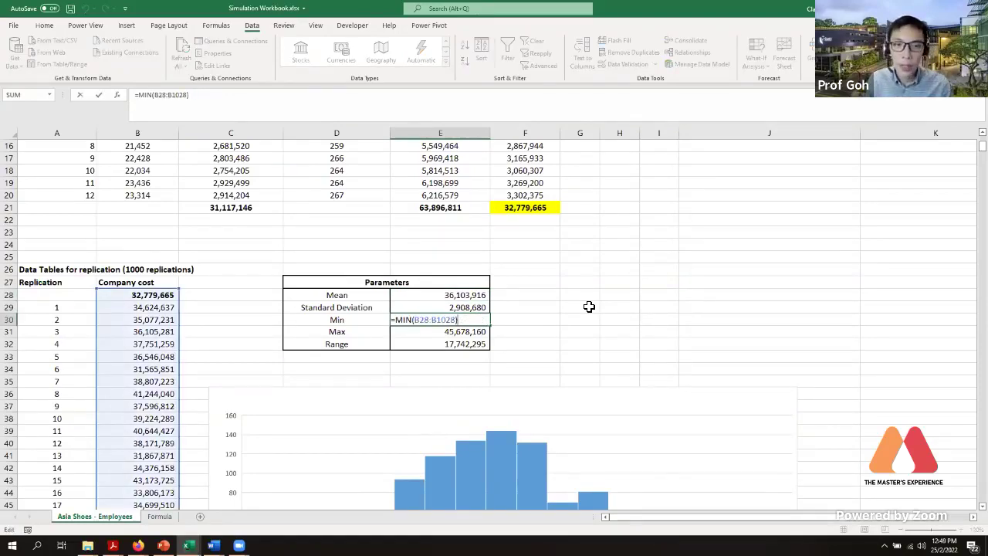
key("Escape")
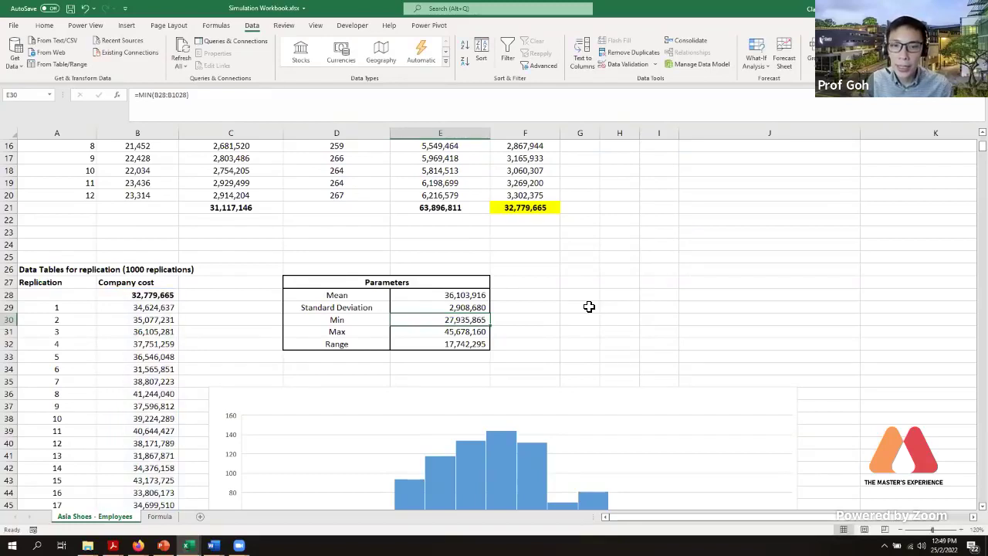
key("Down")
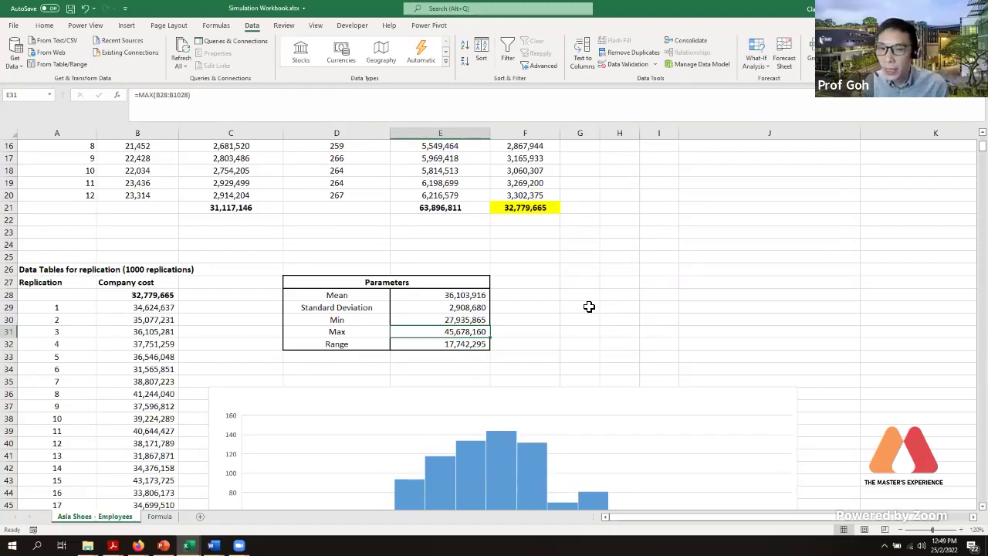
Examine the histogram of simulated company costs, including its bin labels, together with the Parameters summary statistics
scroll(265, 307, "down", 2)
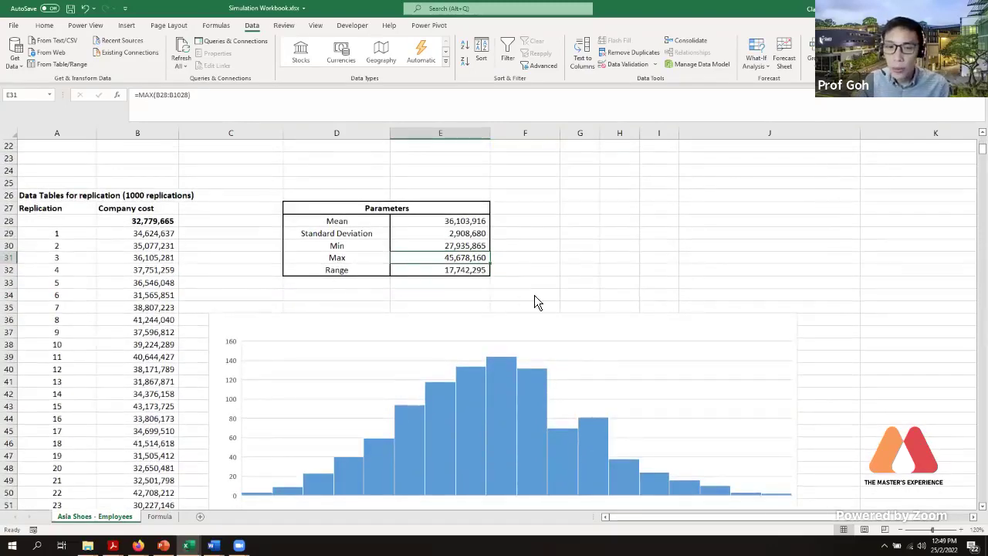
scroll(536, 295, "down", 6)
scroll(548, 293, "up", 3)
scroll(550, 296, "up", 1)
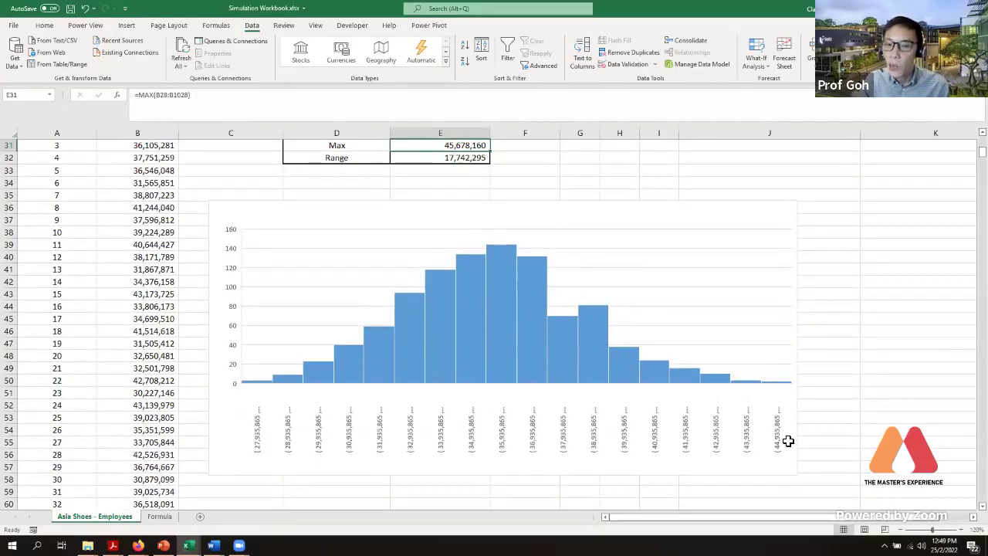
left_click(781, 519)
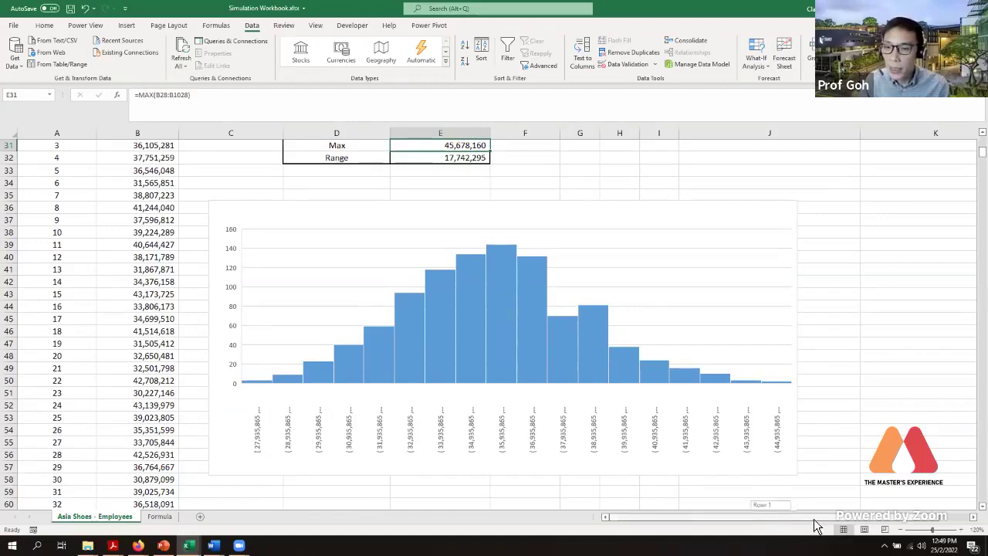
scroll(733, 423, "up", 2)
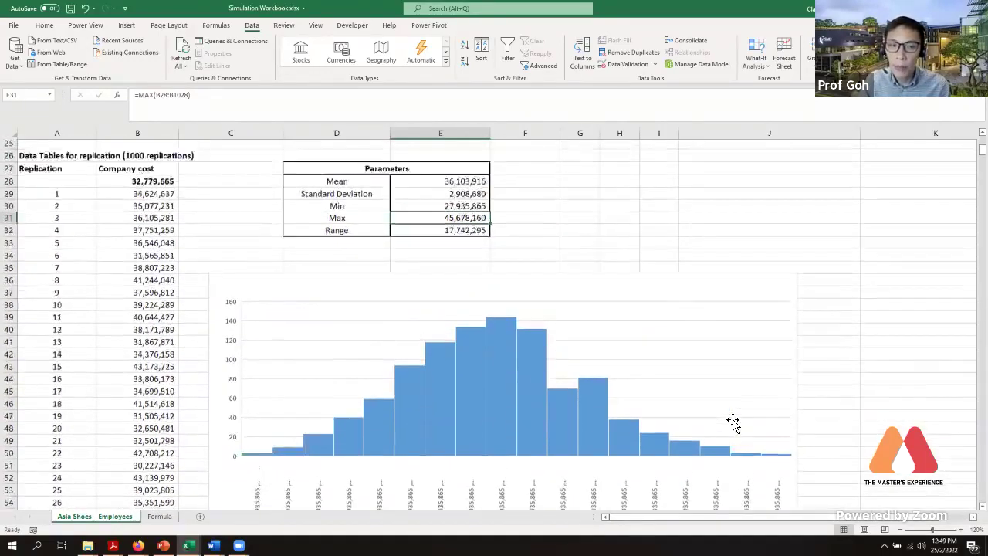
scroll(734, 424, "up", 1)
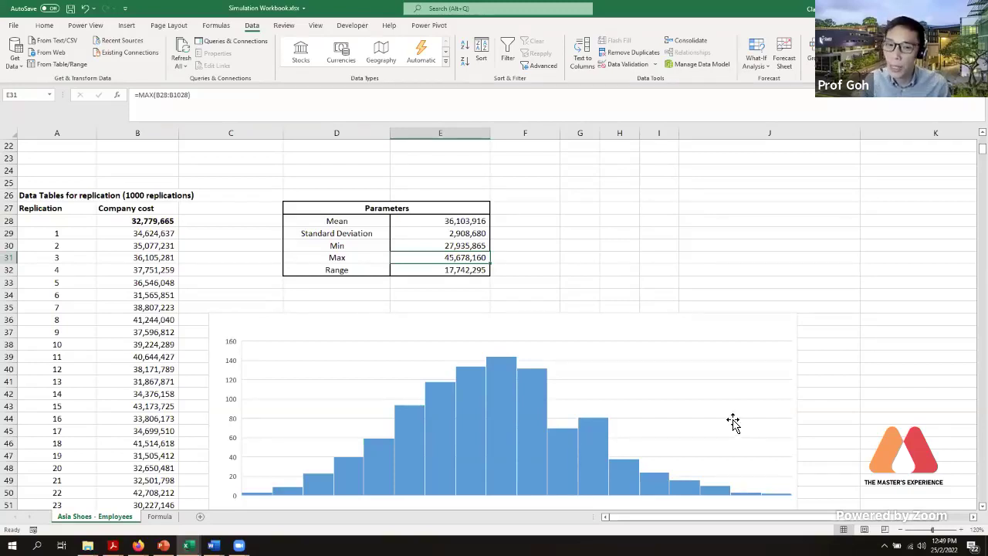
scroll(733, 422, "down", 1)
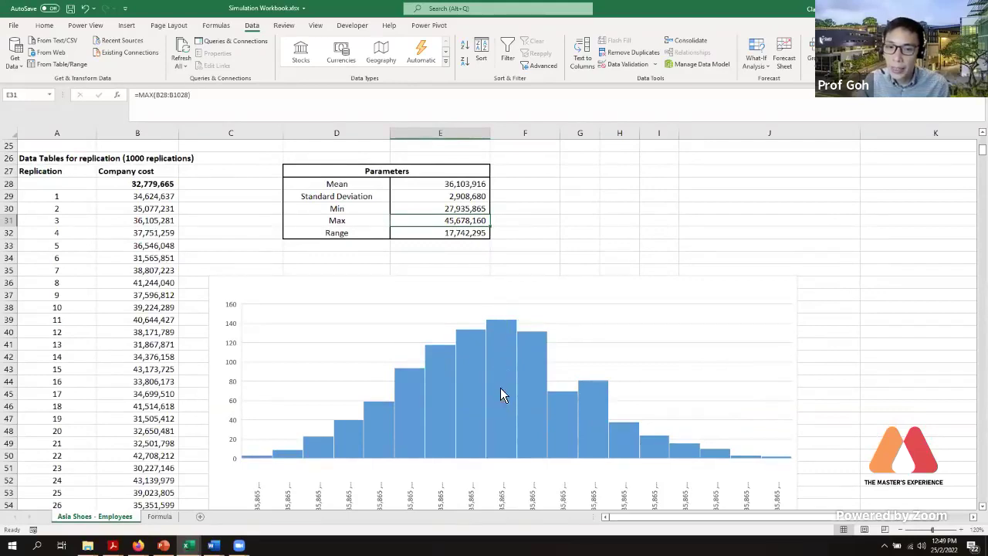
mouse_move(502, 423)
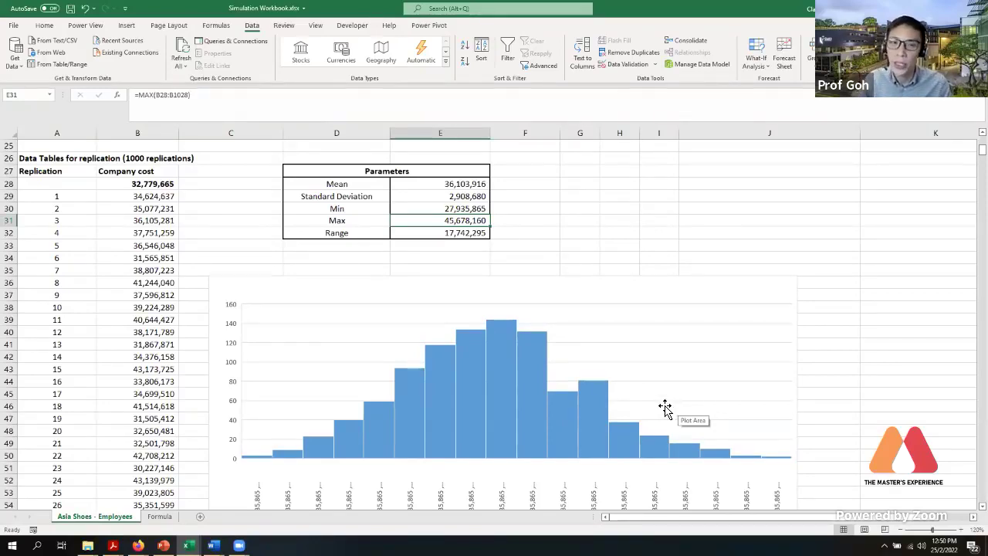
scroll(662, 406, "up", 5)
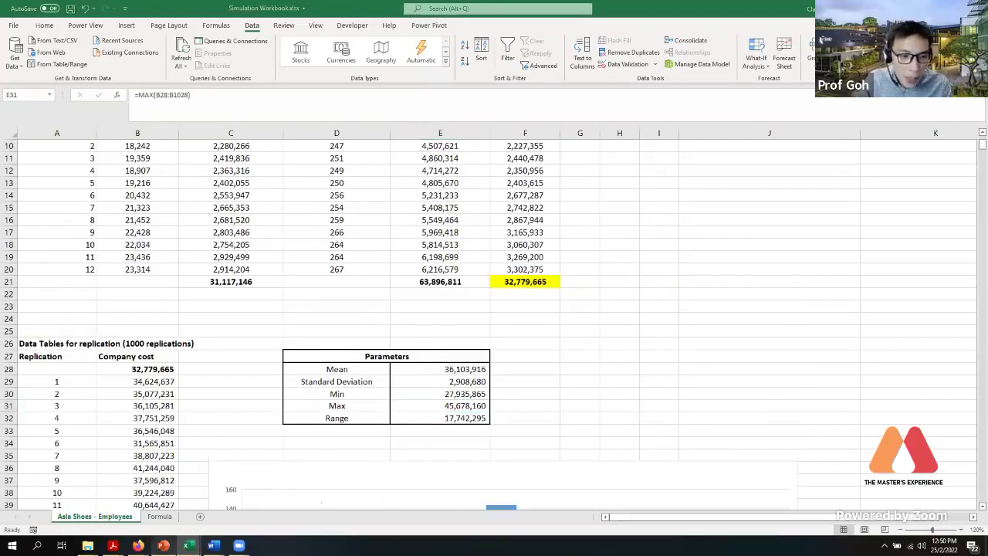
Switch to the PowerPoint workshop deck and present the slide "Four Steps to Building a Simulation Model" full screen
left_click(163, 545)
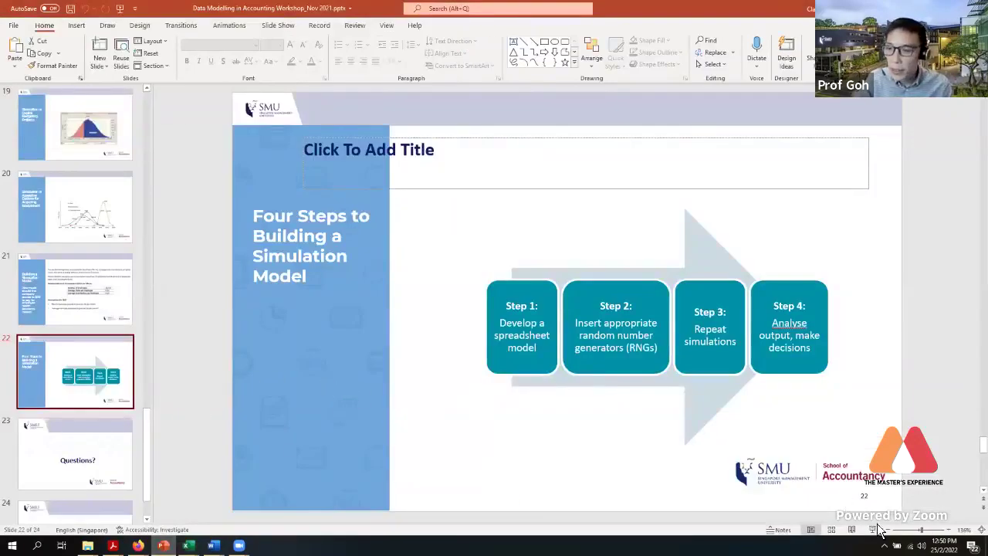
key("shift+F5")
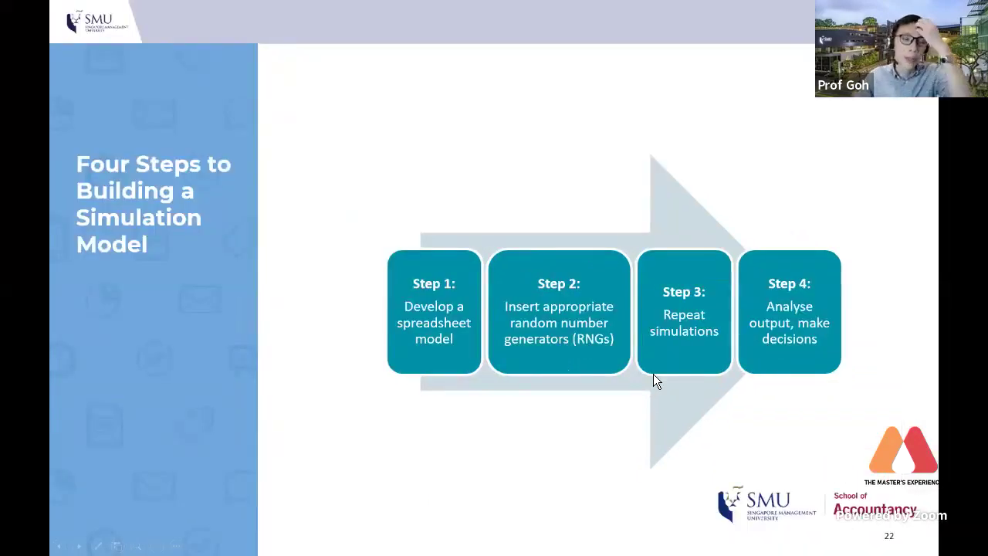